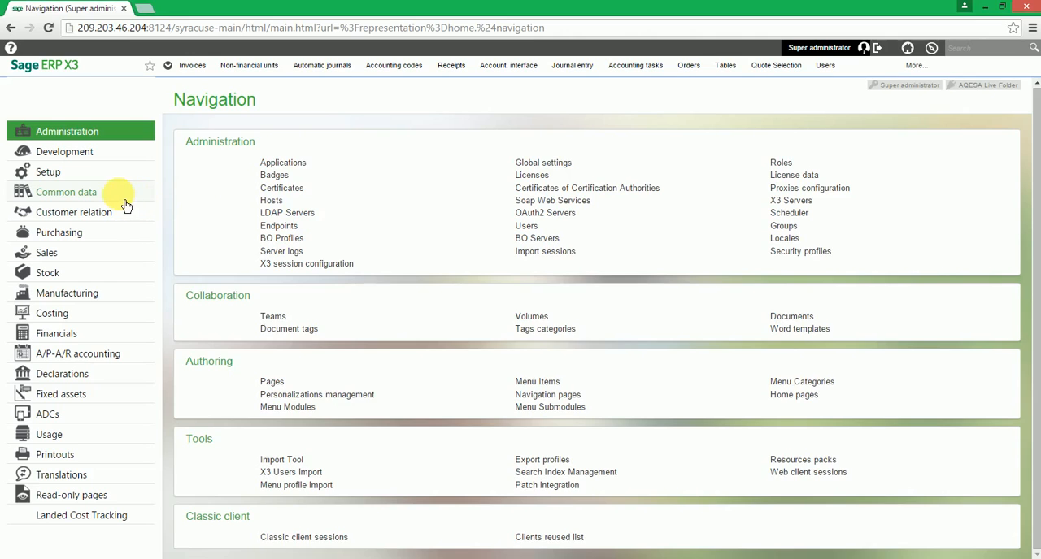
Open the Suppliers records from the common data and display the supplier CEAG GMBH
left_click(122, 193)
scroll(512, 197, "down", 4)
scroll(512, 197, "down", 5)
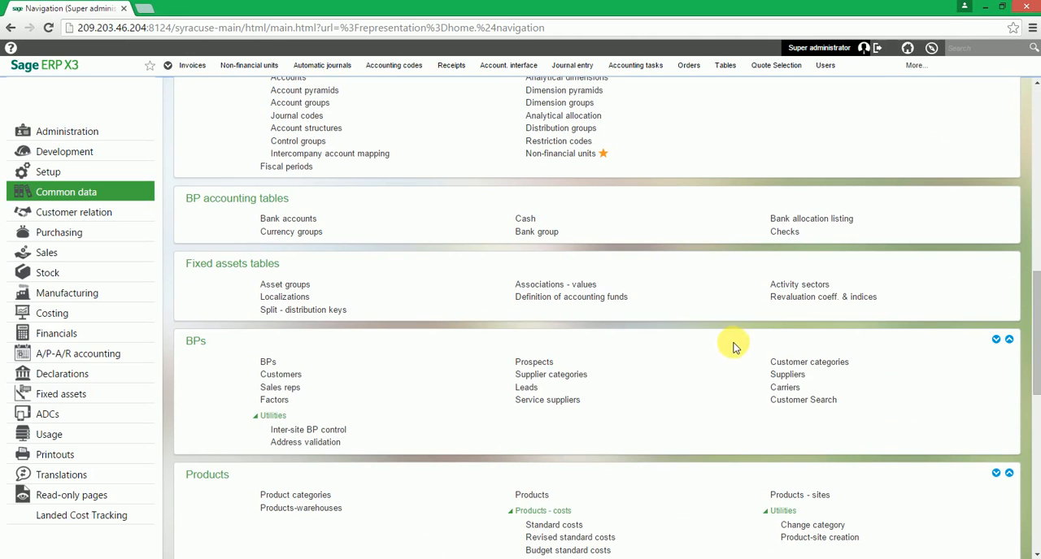
left_click(798, 381)
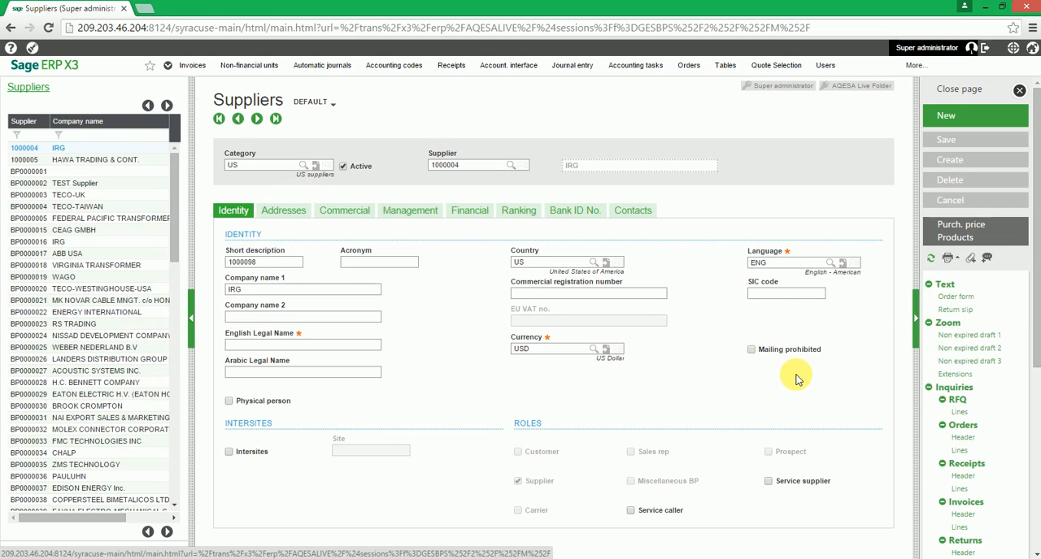
left_click(79, 232)
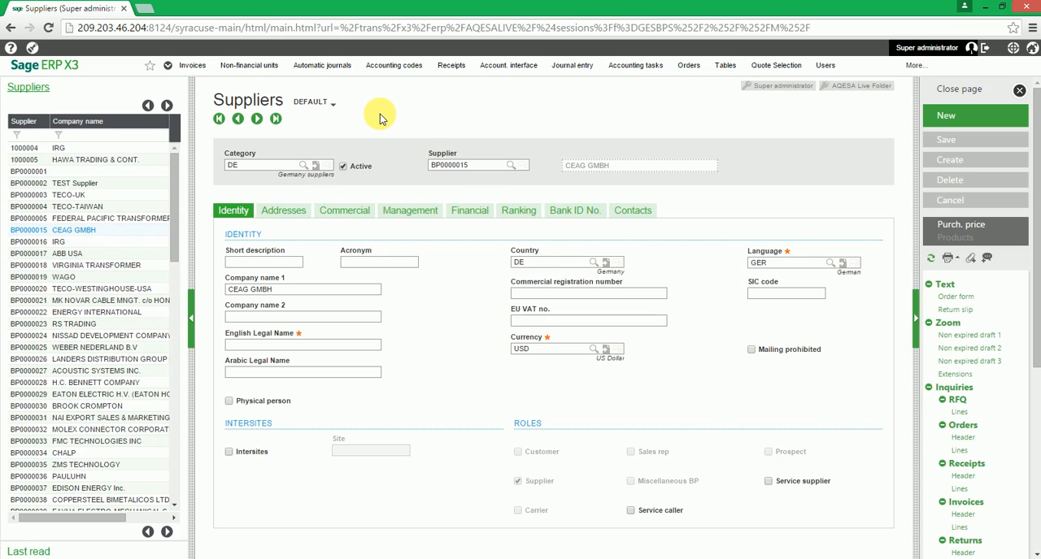
Start a new supplier record and assign it the AU (Australian suppliers) category
left_click(969, 120)
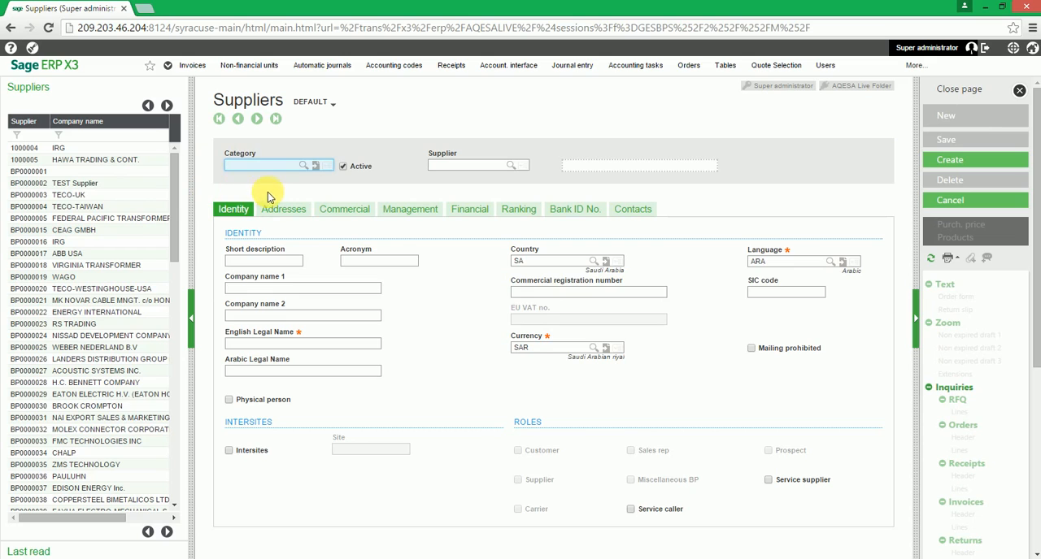
left_click(250, 166)
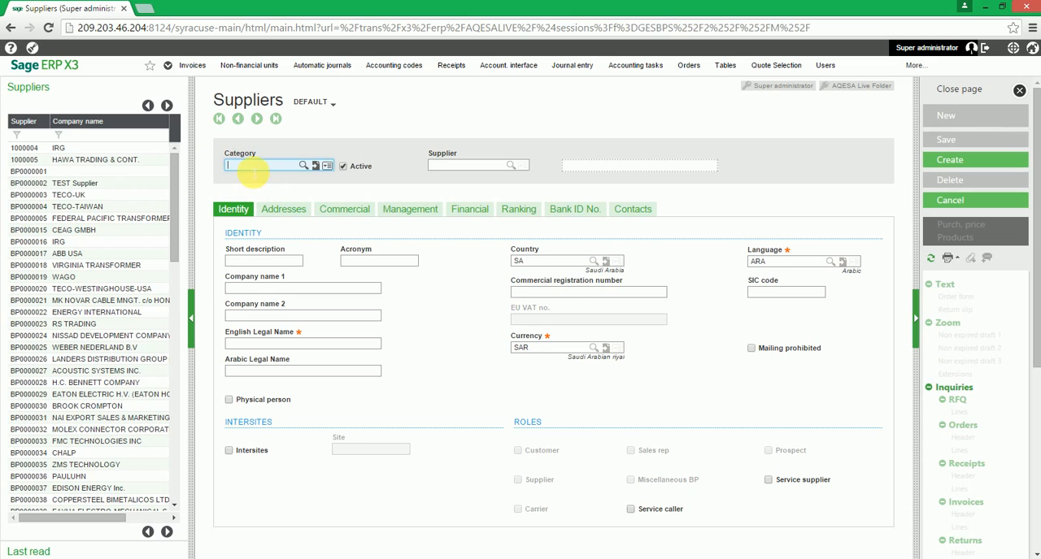
left_click(306, 174)
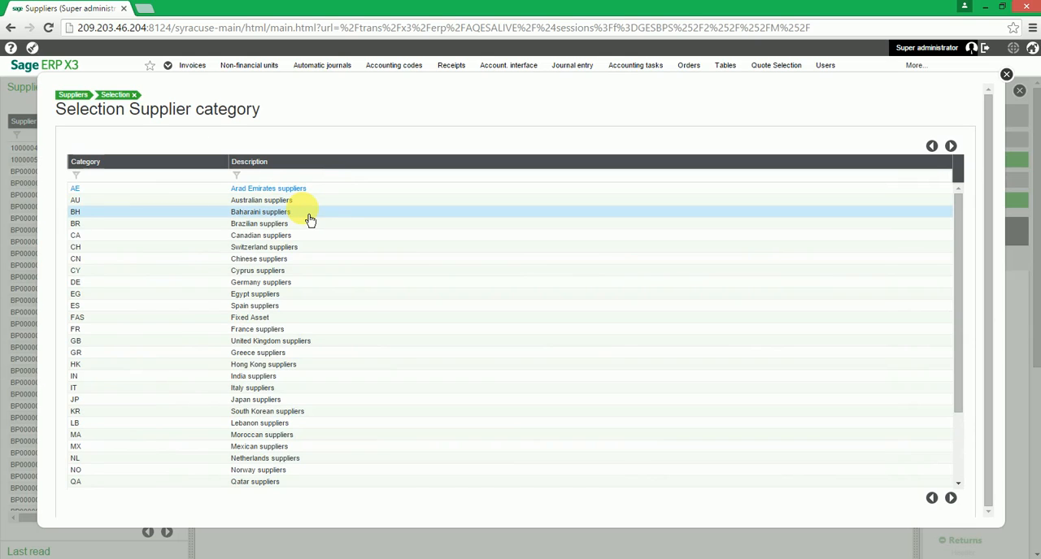
left_click(291, 200)
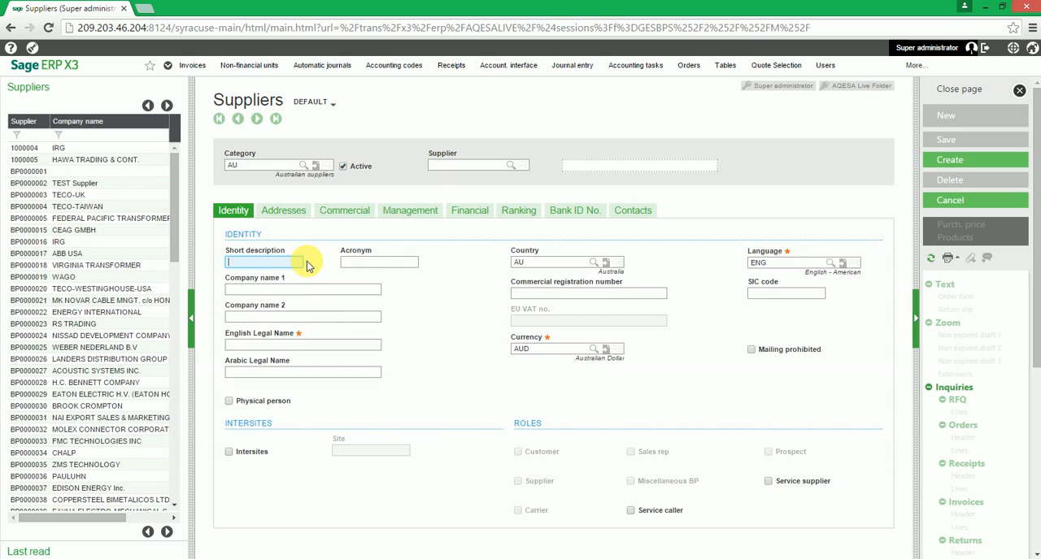
Set the new supplier's short description to TST and leave the acronym blank
type("TST")
key("Tab")
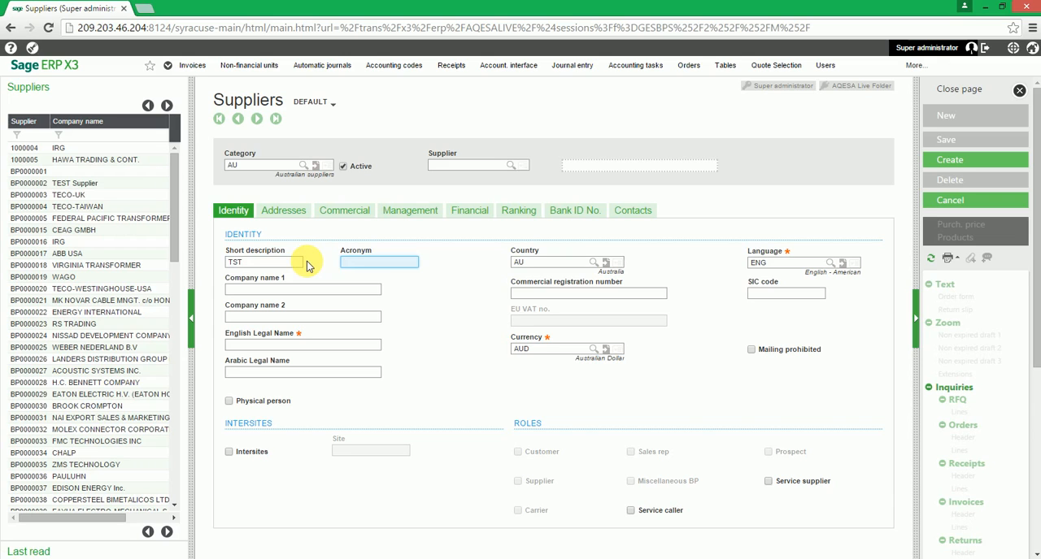
key("Tab")
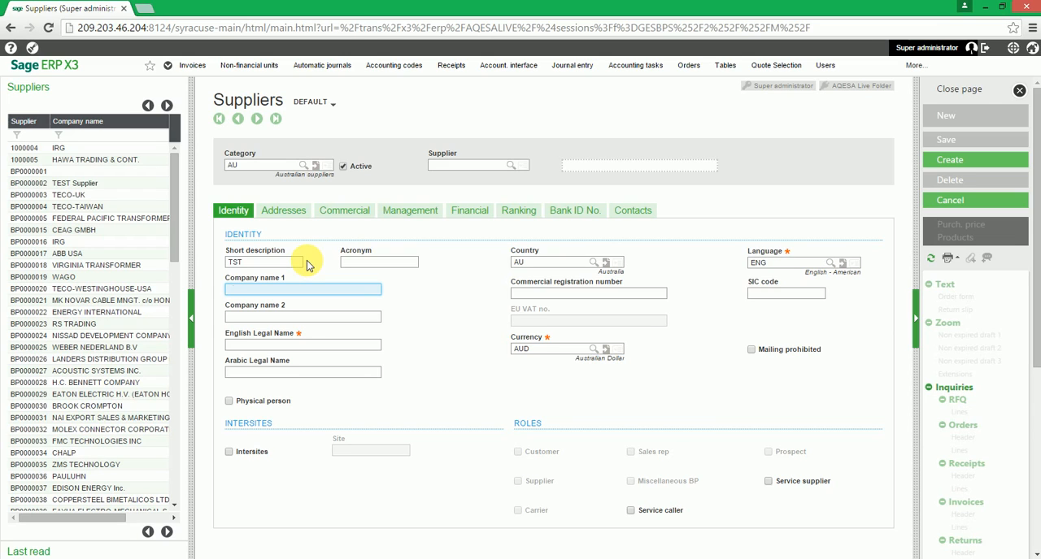
Enter "TST pty" as both Company name 1 and the English Legal Name of the new supplier
type("TS")
type("t\\T")
key("BackSpace")
key("BackSpace")
key("BackSpace")
key("BackSpace")
type("ST pty")
key("Tab")
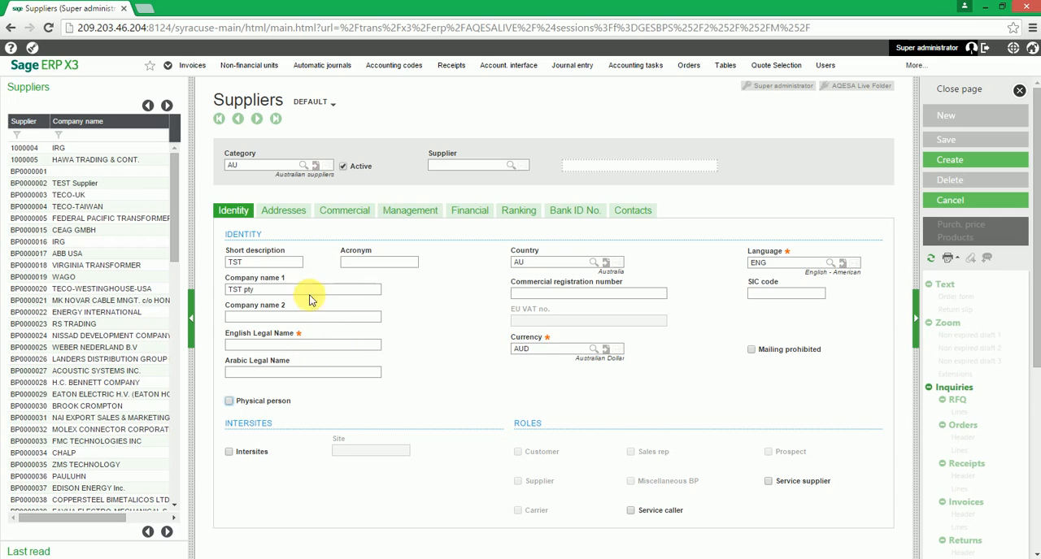
left_click(323, 352)
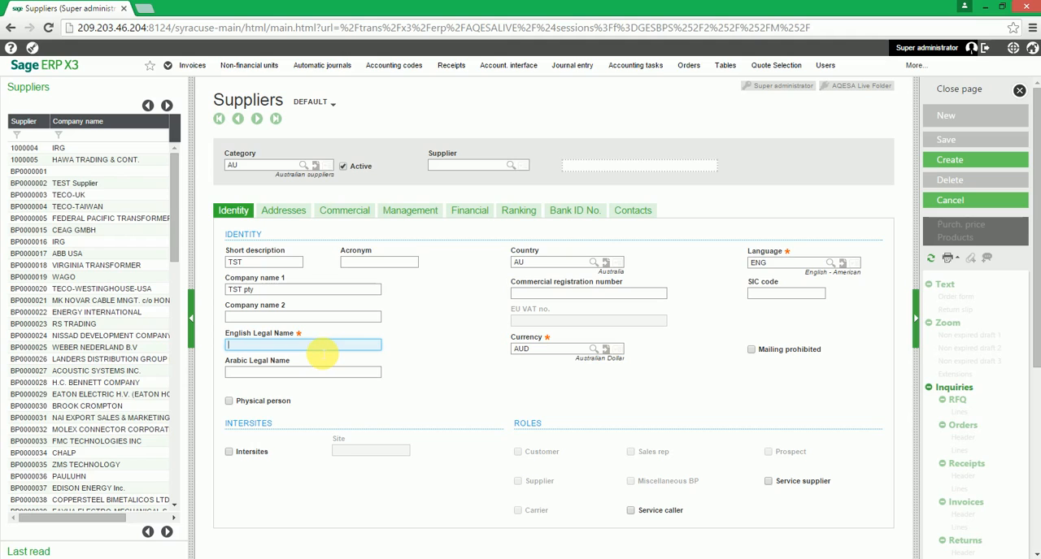
type("TST pty")
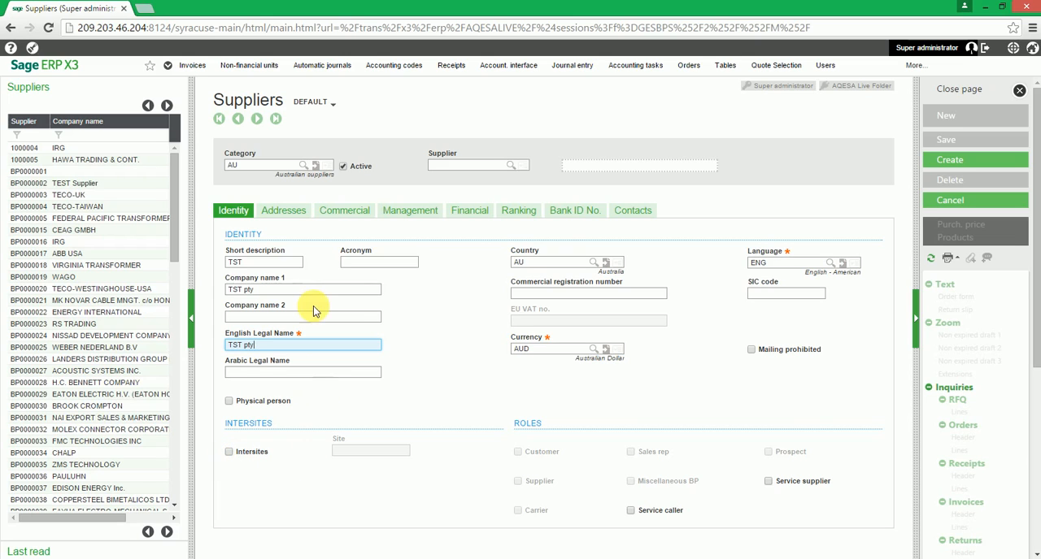
Add an address with the code PHY to the supplier and look over its address, phone and email fields
left_click(295, 217)
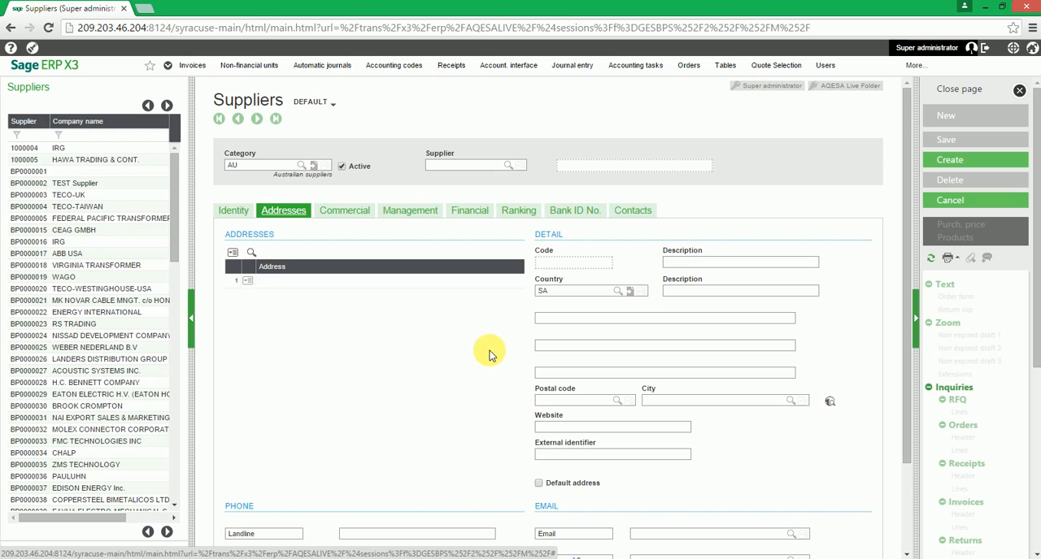
left_click(290, 282)
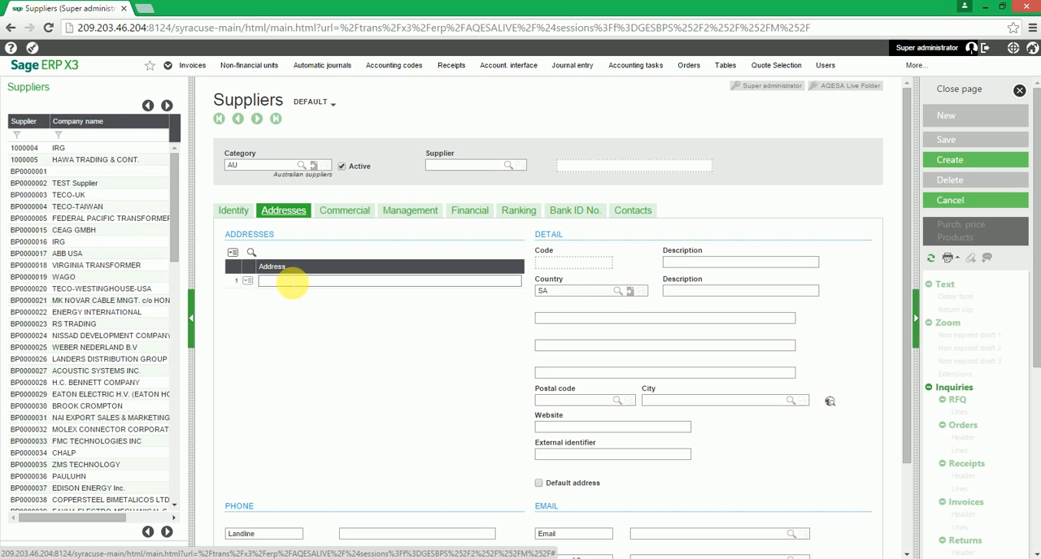
left_click(289, 284)
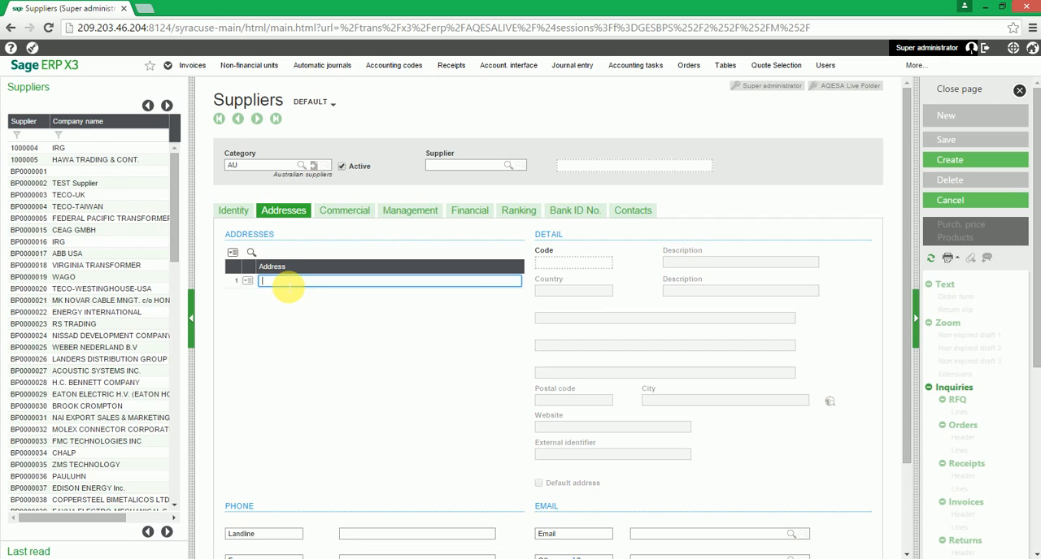
type("PHY")
key("Tab")
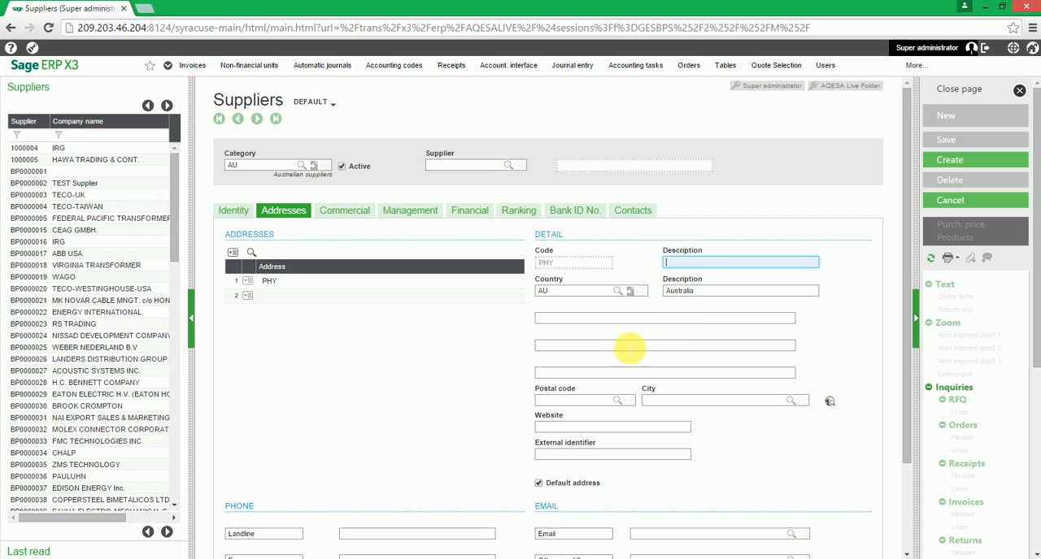
left_click(576, 319)
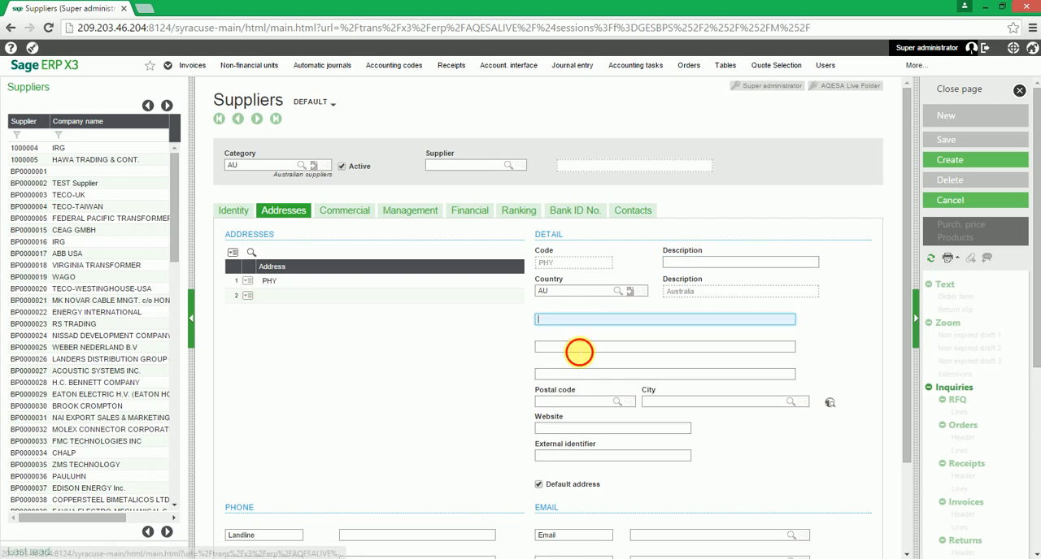
left_click(575, 354)
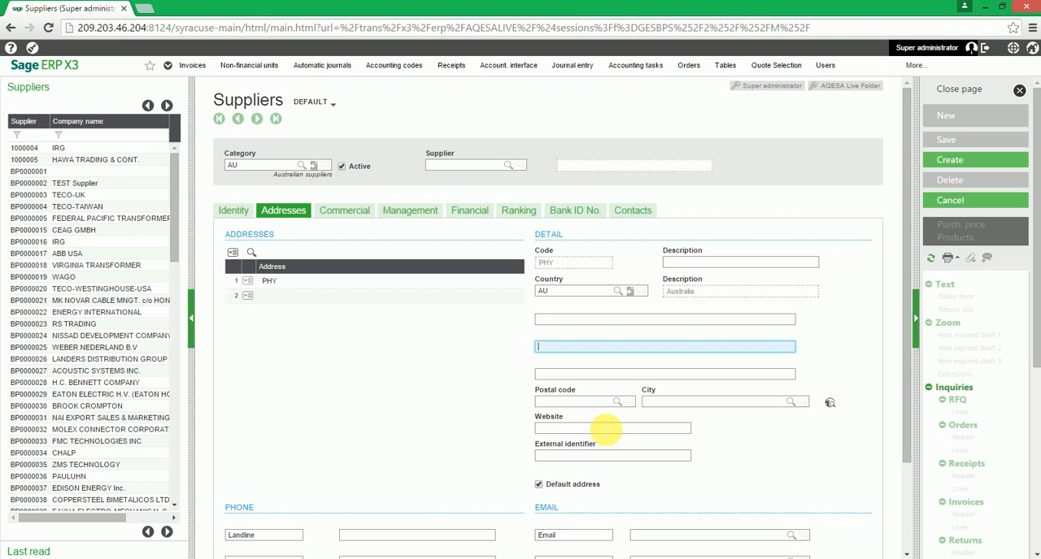
scroll(606, 428, "down", 3)
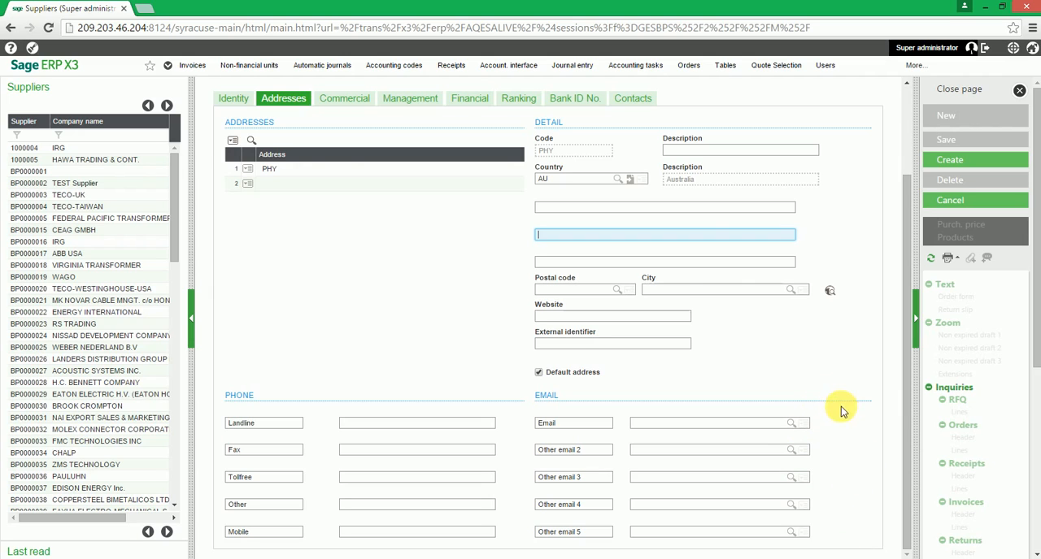
scroll(436, 299, "up", 3)
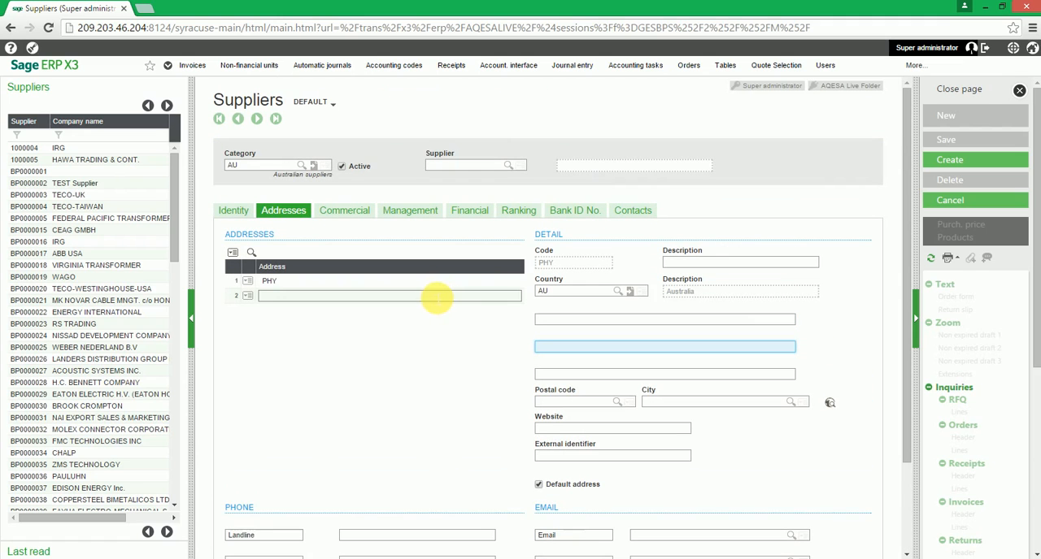
Review the supplier's commercial settings and the available ABC class options
left_click(350, 216)
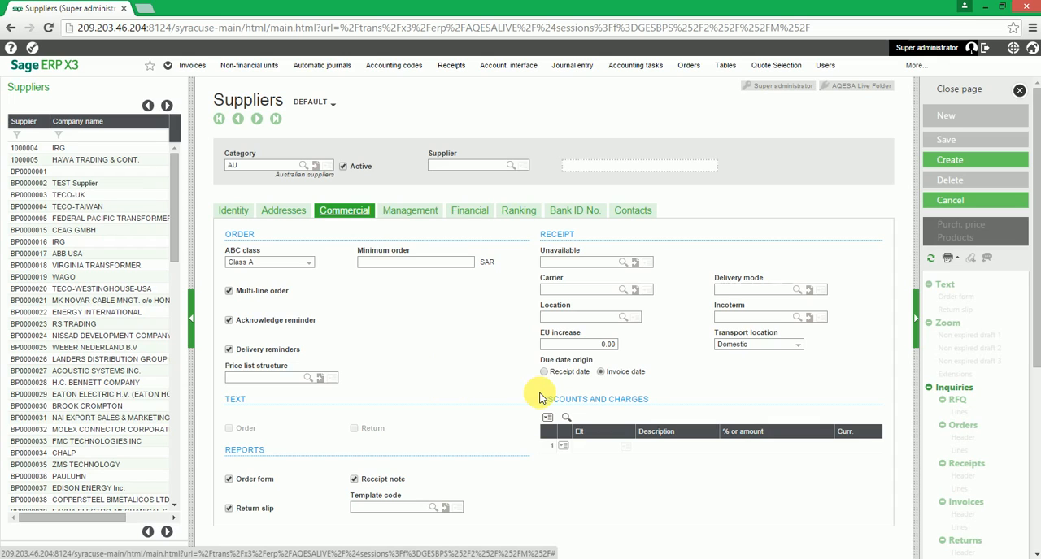
left_click(311, 266)
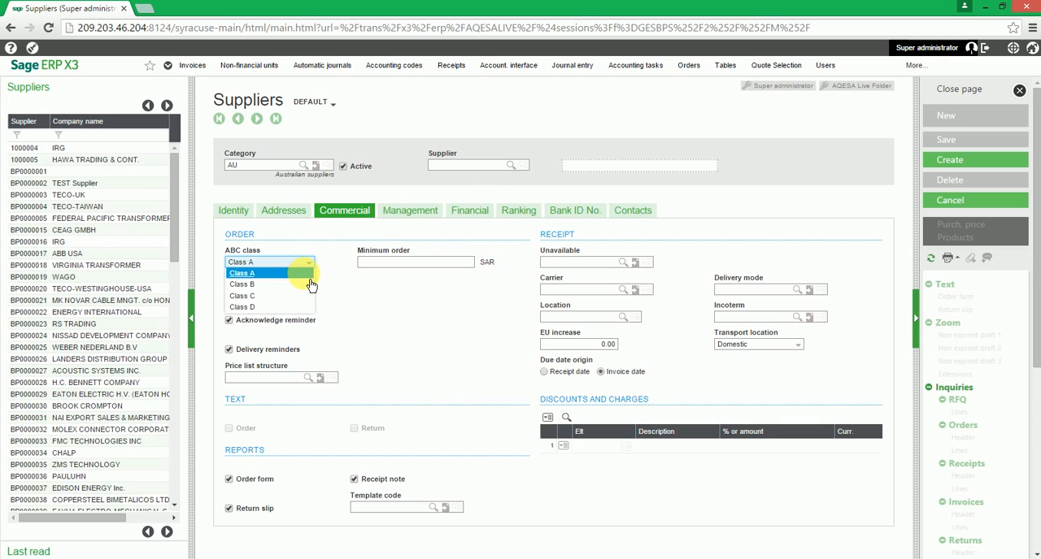
left_click(412, 287)
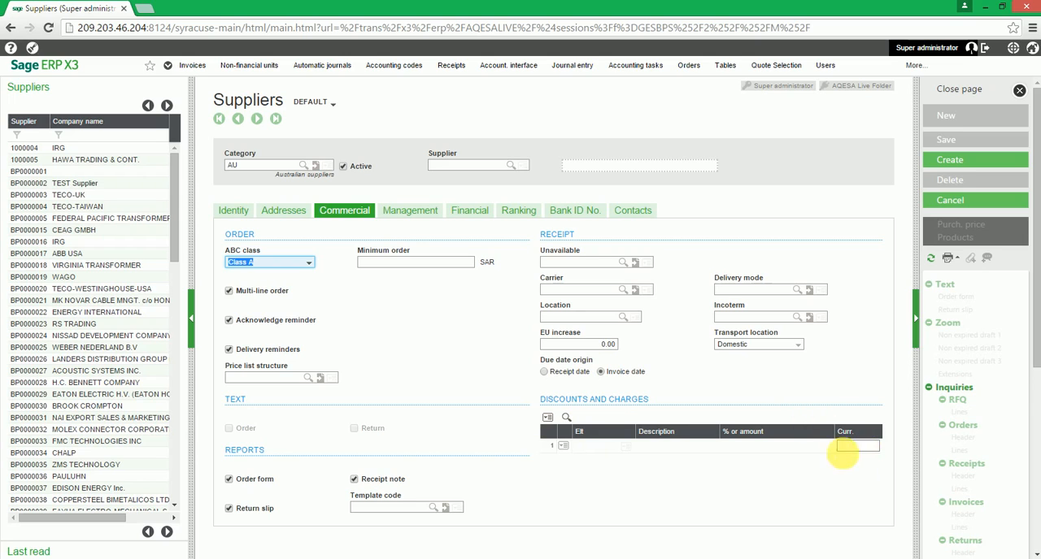
In the supplier's management data, keep the supplier type Normal and set the rate type to Daily rate
left_click(426, 223)
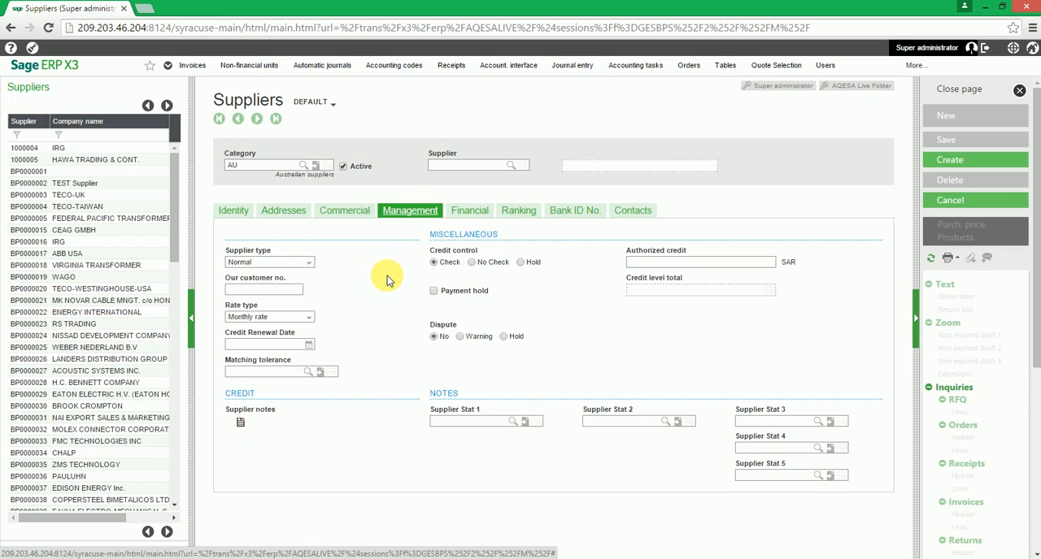
left_click(313, 268)
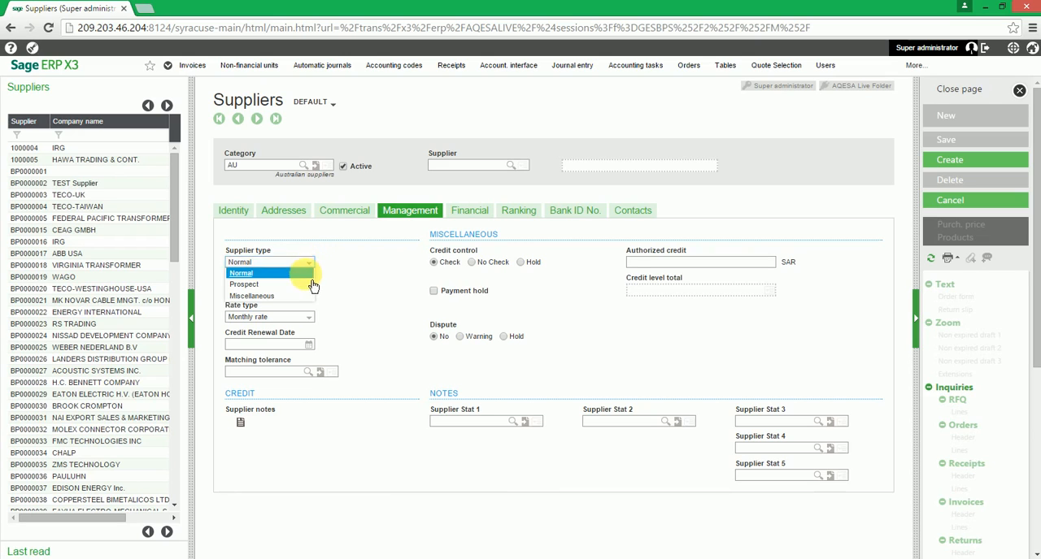
left_click(314, 274)
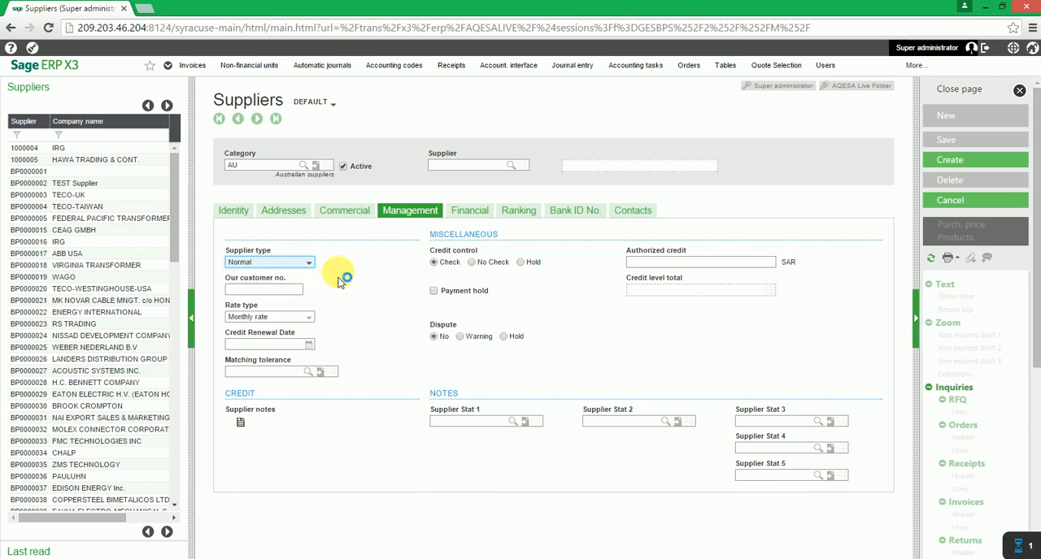
left_click(314, 323)
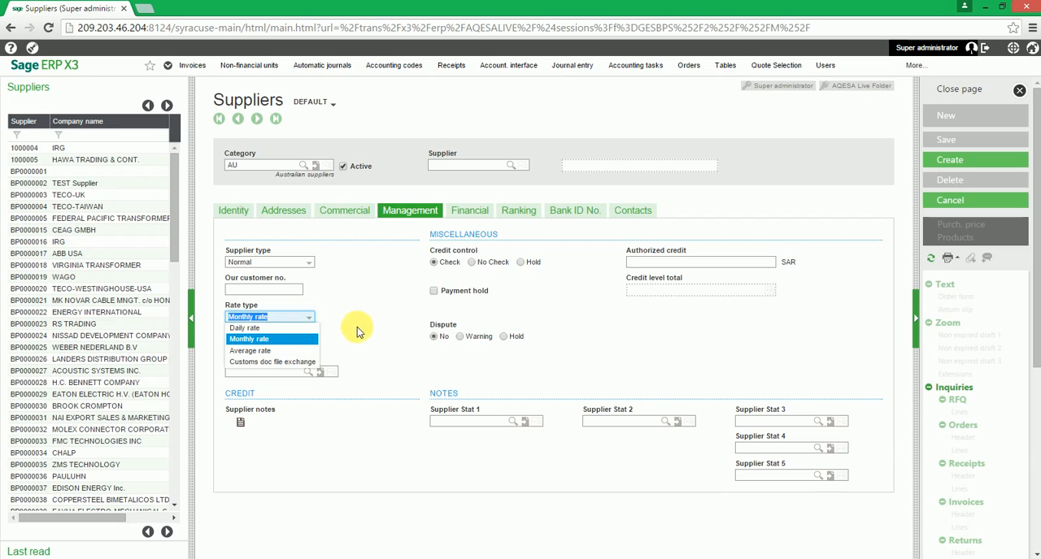
left_click(314, 329)
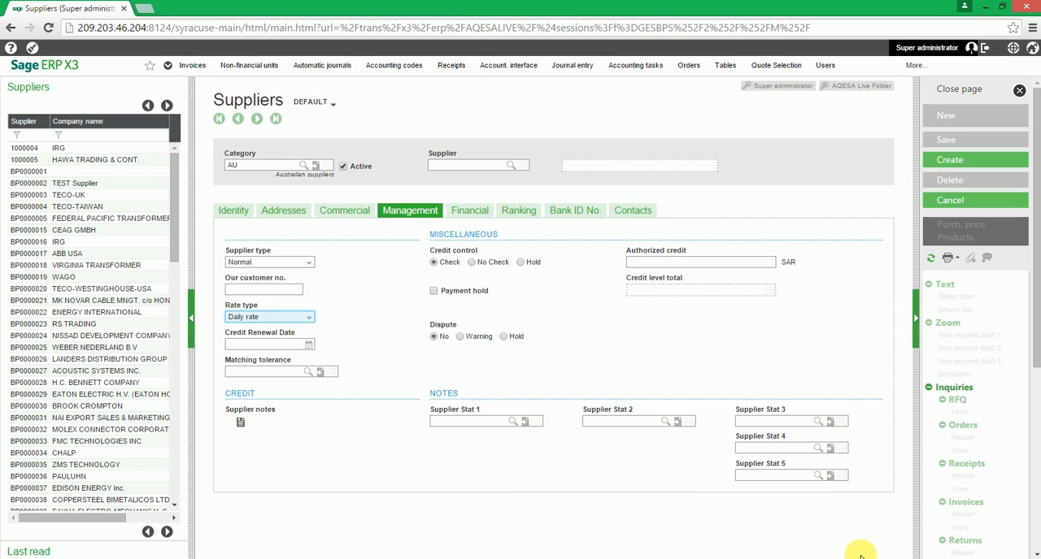
Set the payment terms in the supplier's financial data to CASH
left_click(476, 215)
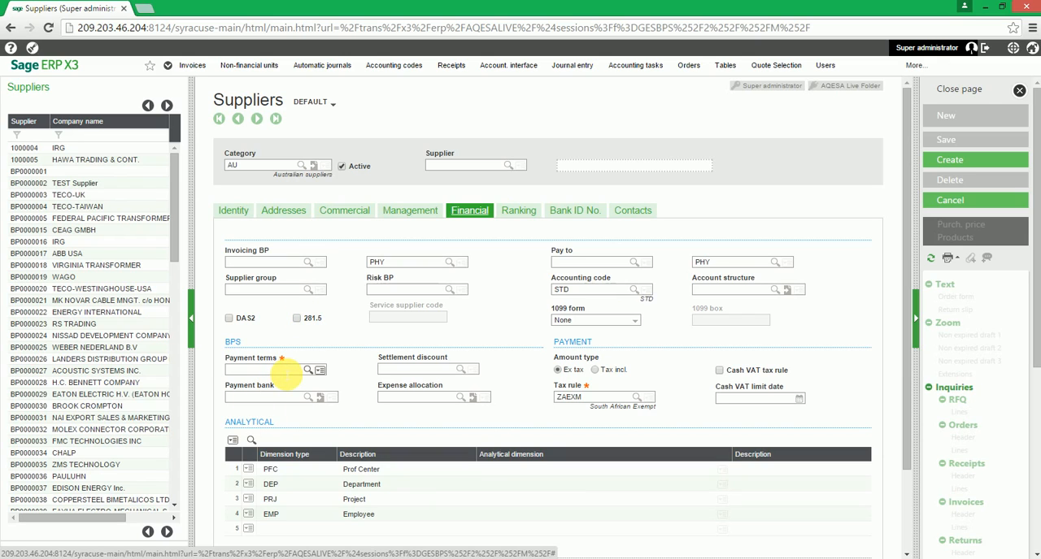
left_click(285, 372)
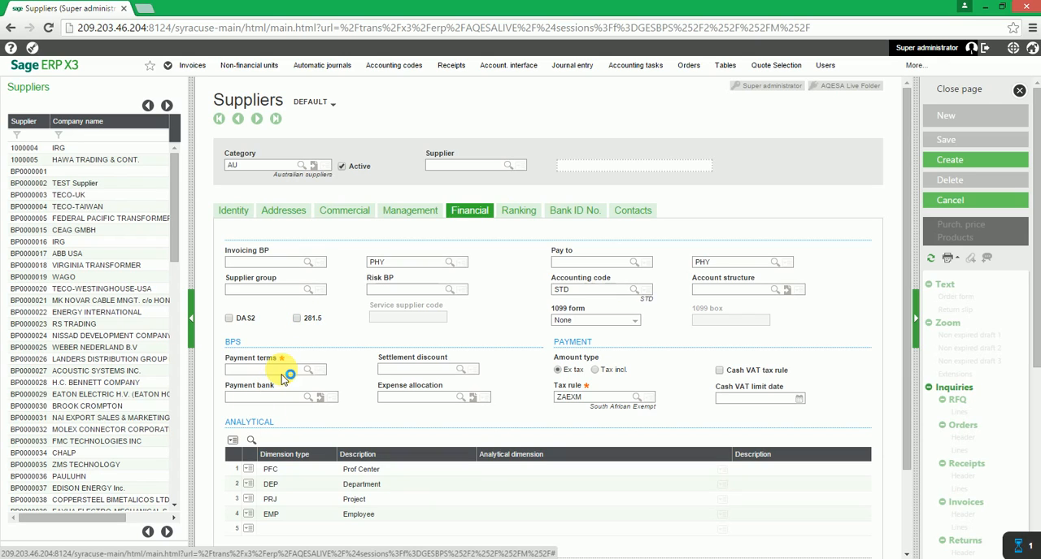
type("C")
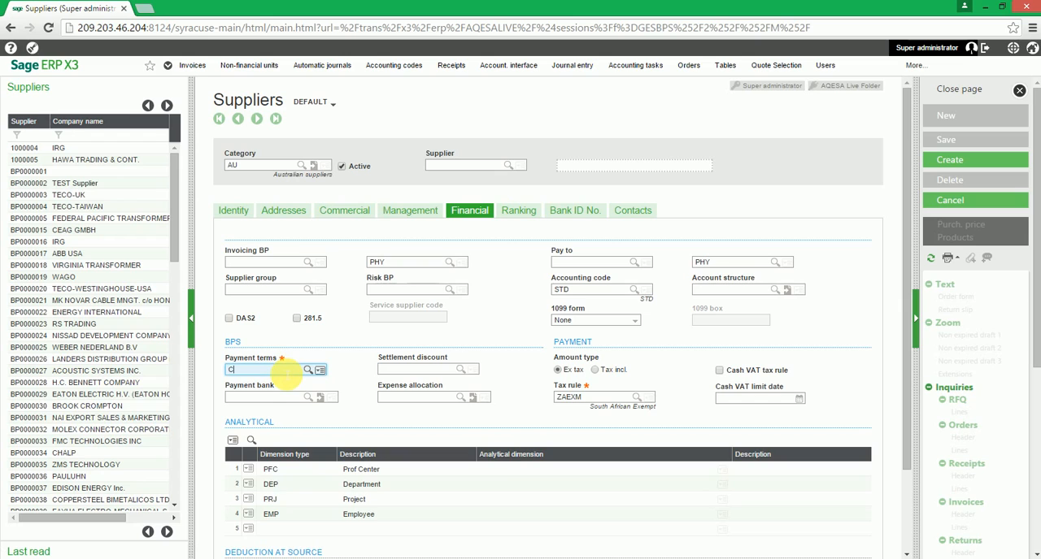
type("ASH")
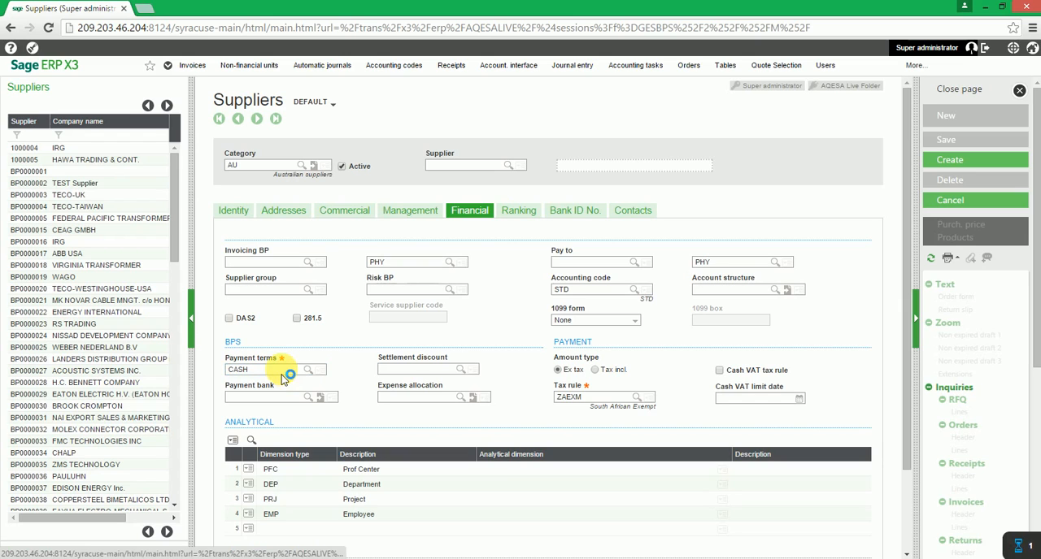
key("Tab")
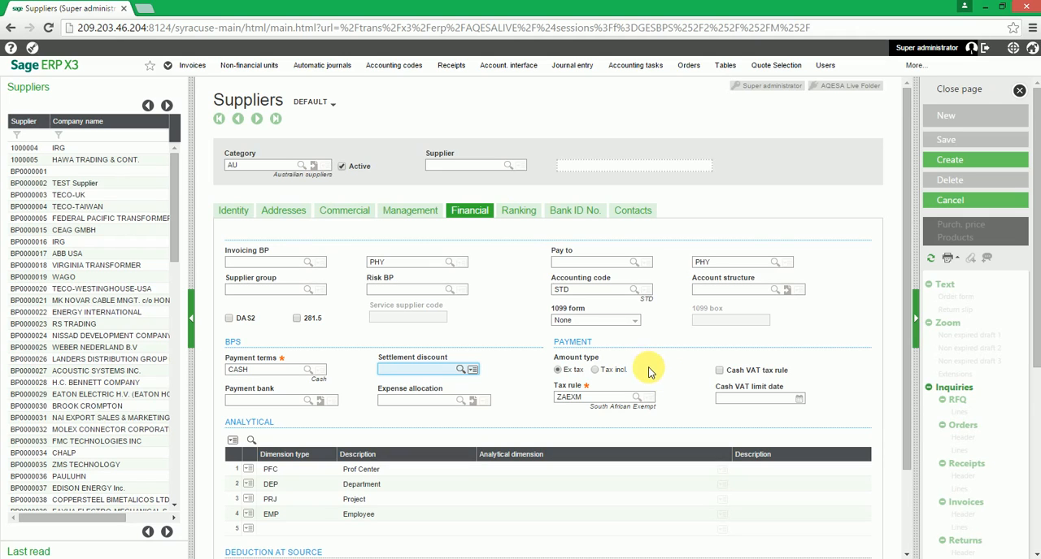
Assign the analytical dimension TEST1 to Prof Center (PFC) and D03 to Department (DEP)
scroll(655, 374, "down", 2)
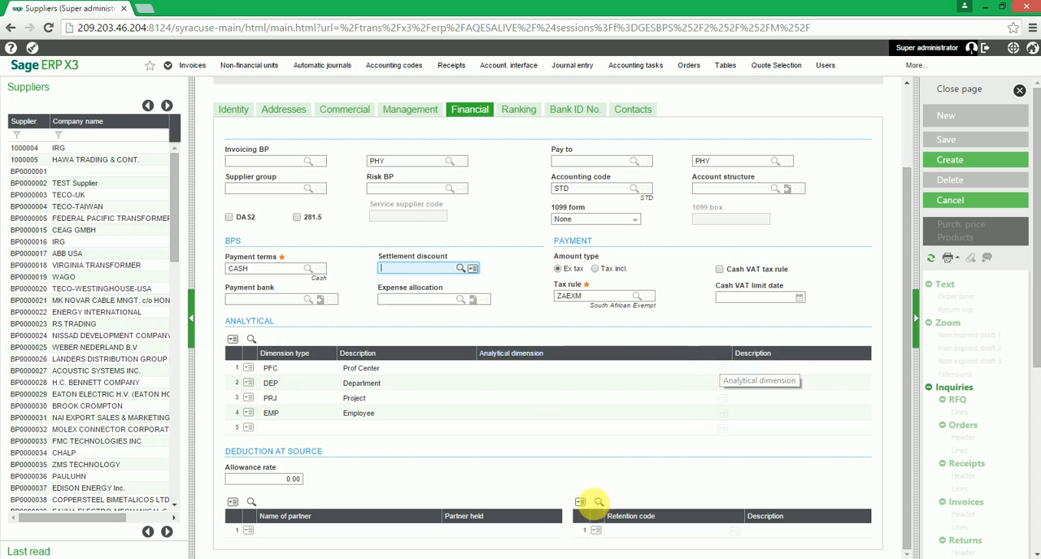
left_click(698, 376)
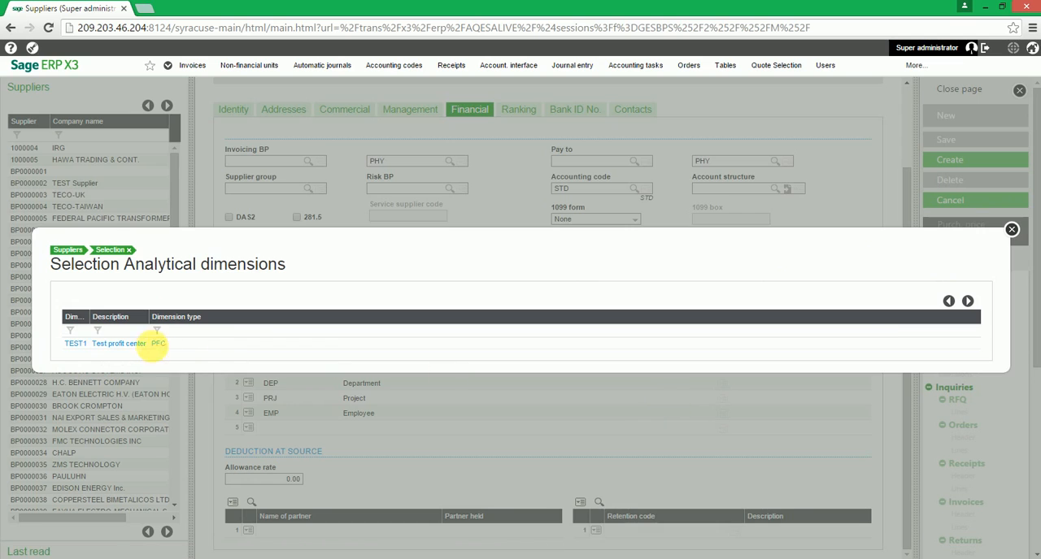
left_click(156, 342)
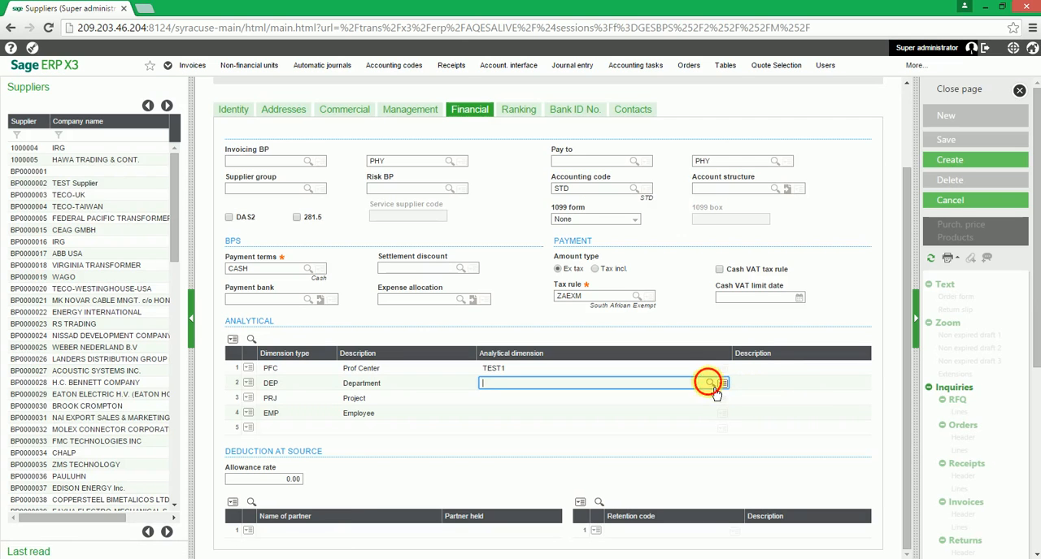
left_click(710, 383)
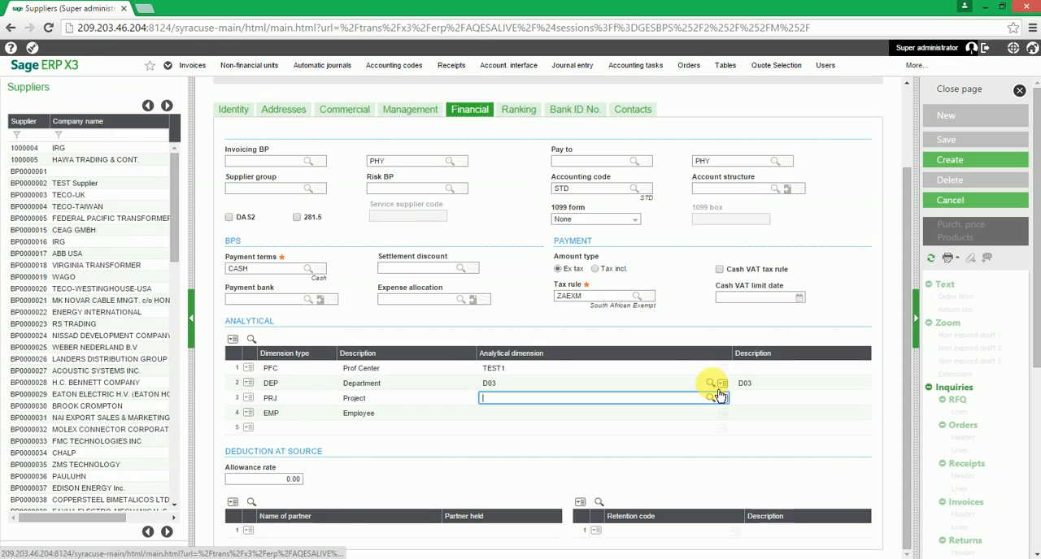
scroll(559, 418, "up", 2)
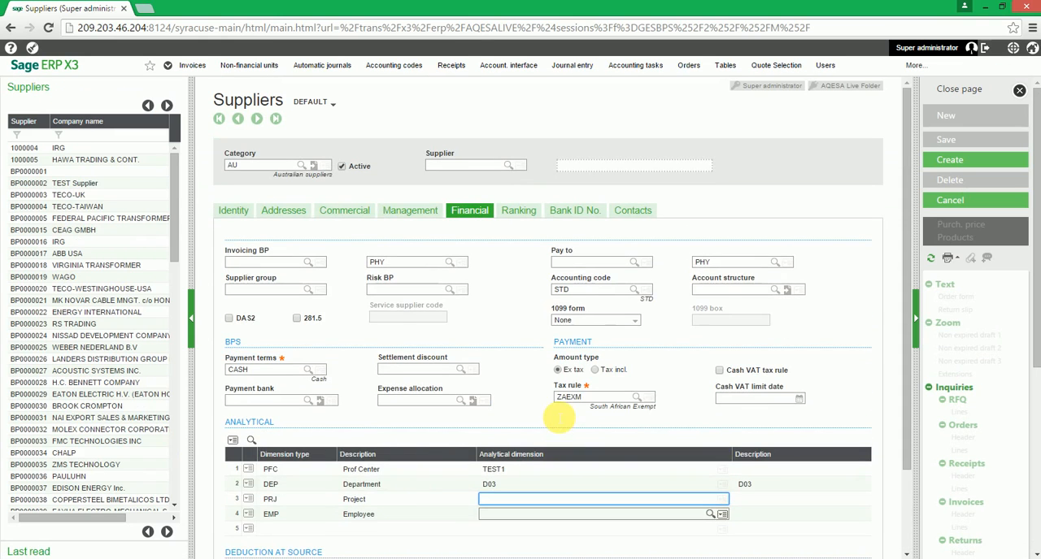
Open the Lead time note in the supplier's ranking data for editing
left_click(518, 217)
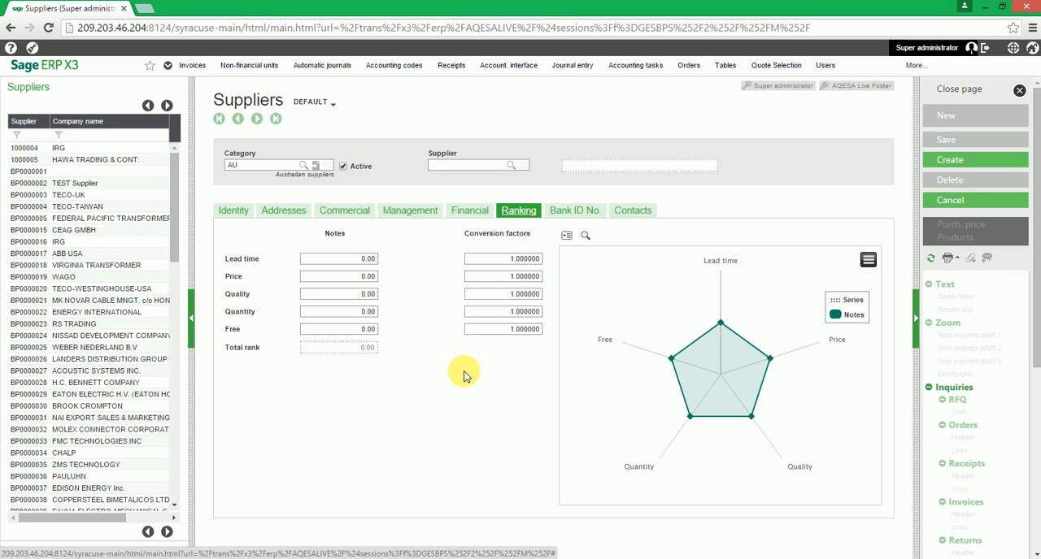
left_click(368, 259)
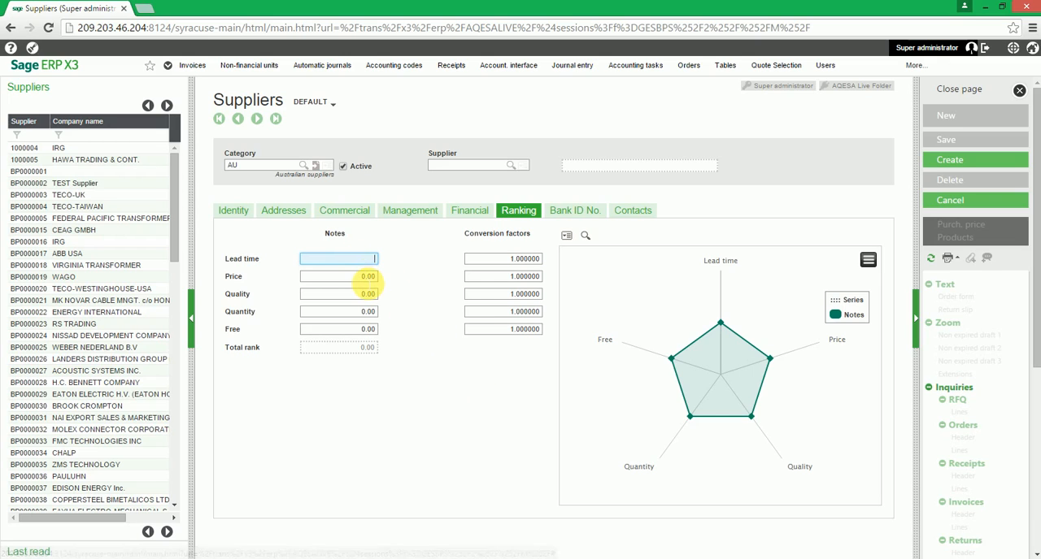